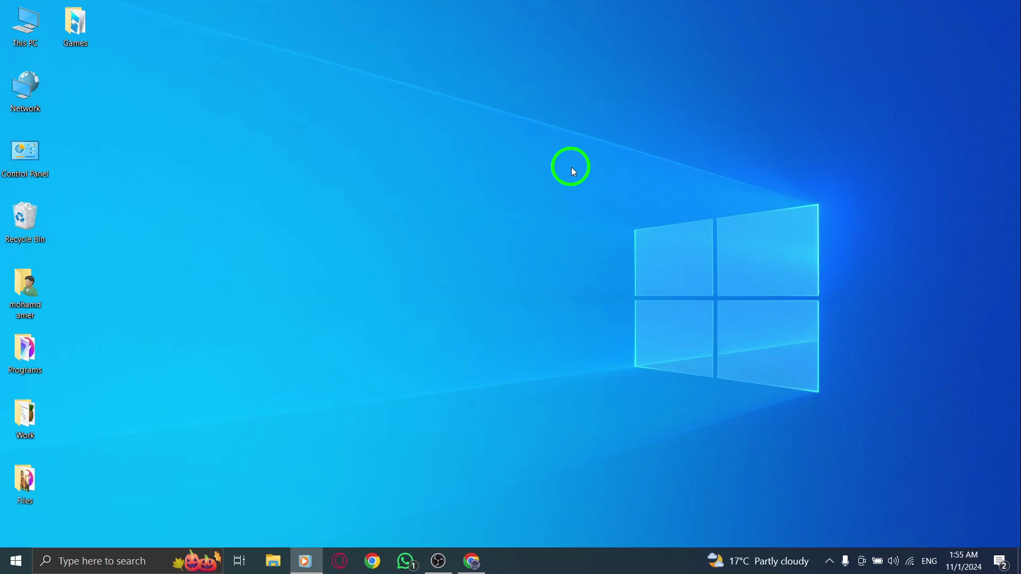
Step: In the browser, search X for the other account, view its profile, then return to Home
{"action": "left_click", "coordinate": [472, 560]}
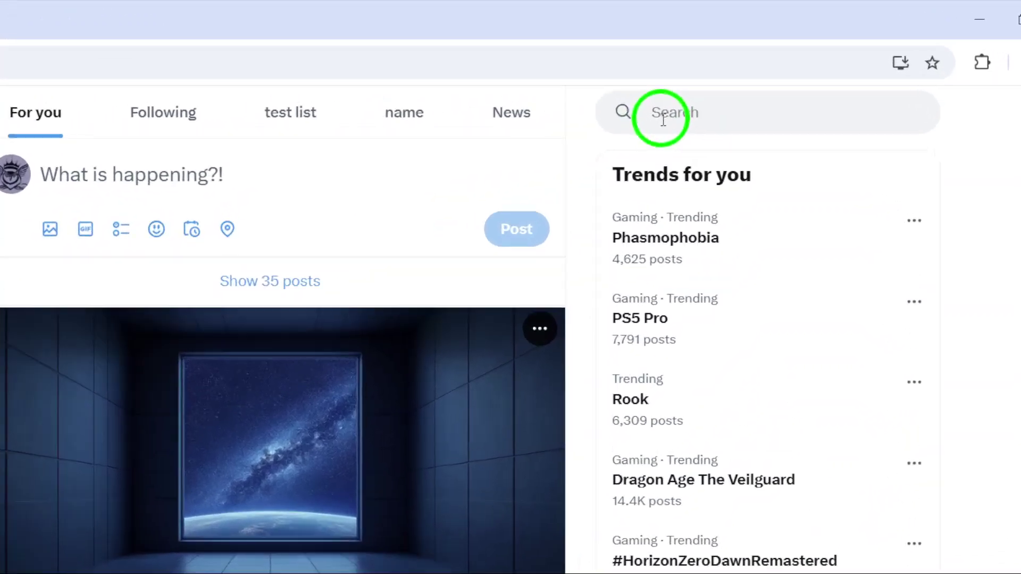
{"action": "left_click", "coordinate": [733, 76]}
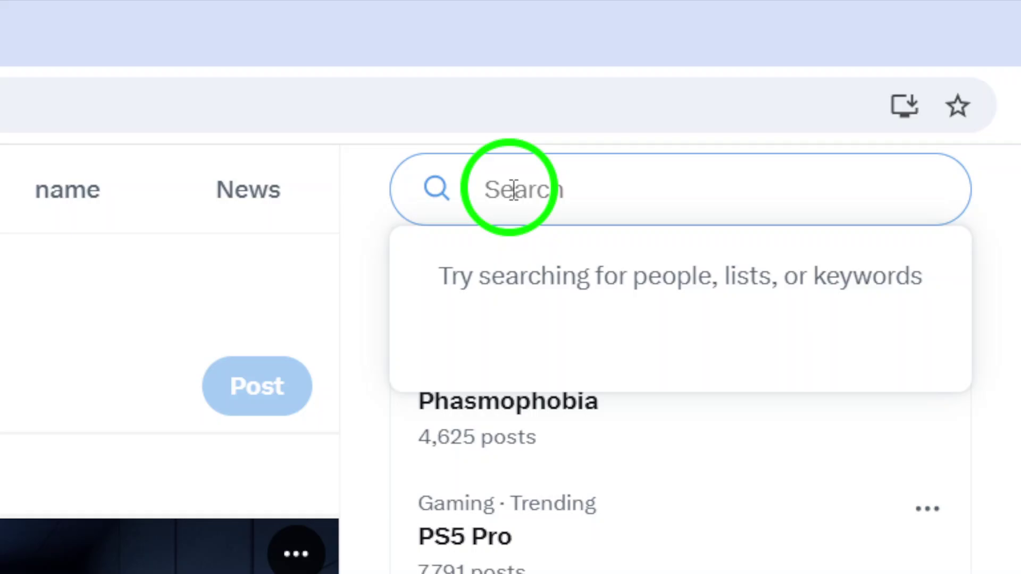
{"action": "type", "text": "an"}
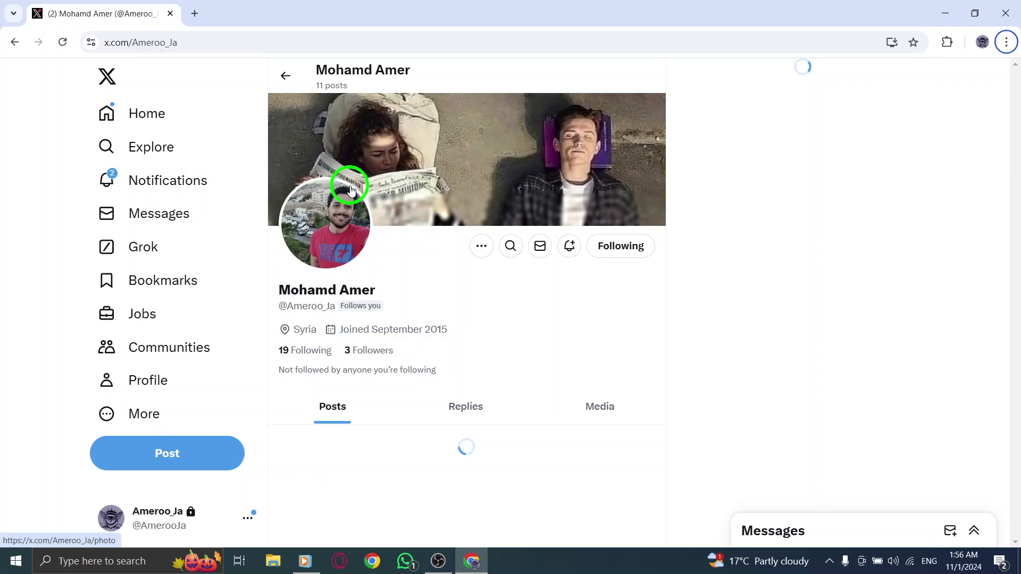
{"action": "scroll", "coordinate": [415, 247], "scroll_direction": "down", "scroll_amount": 3}
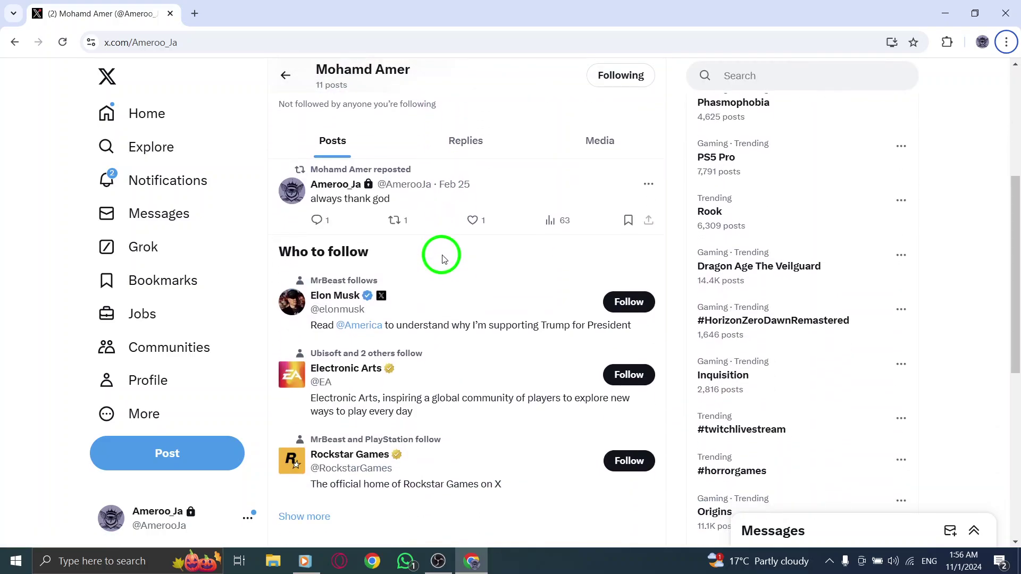
{"action": "scroll", "coordinate": [444, 258], "scroll_direction": "up", "scroll_amount": 3}
{"action": "left_click", "coordinate": [148, 116]}
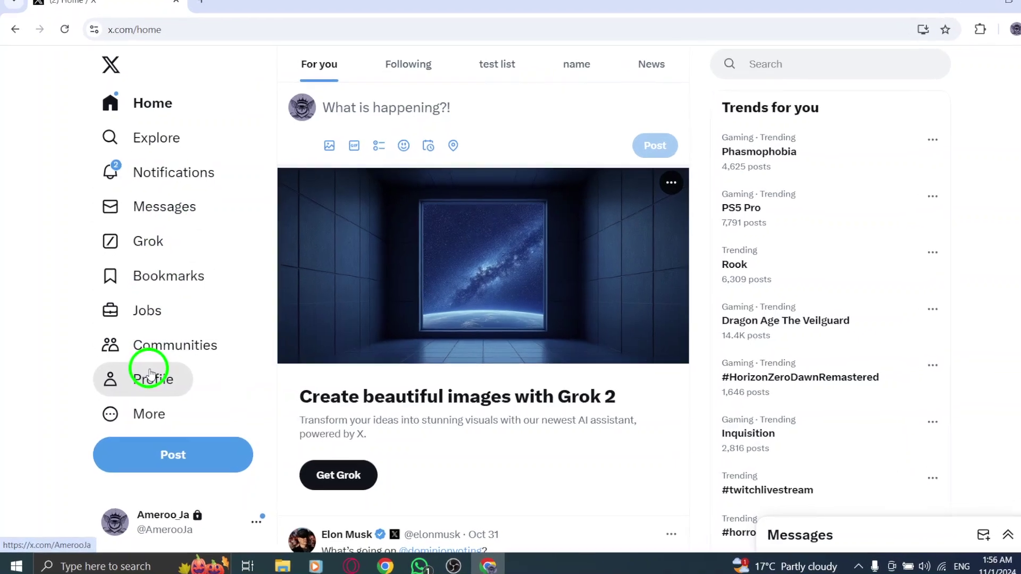
Step: Confirm the other account is in your profile's Following list, then go to Messages
{"action": "left_click", "coordinate": [150, 375]}
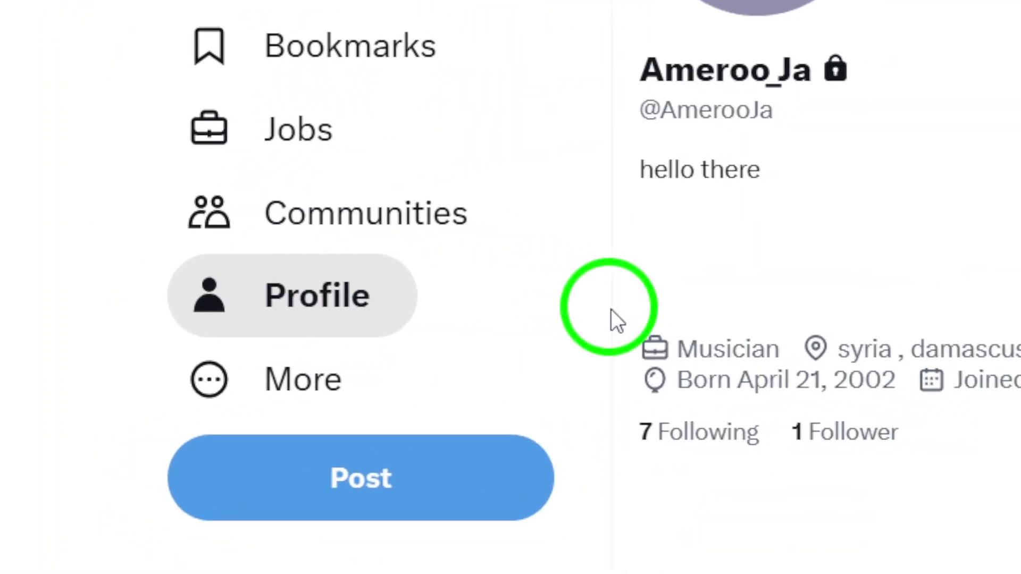
{"action": "left_click", "coordinate": [519, 295]}
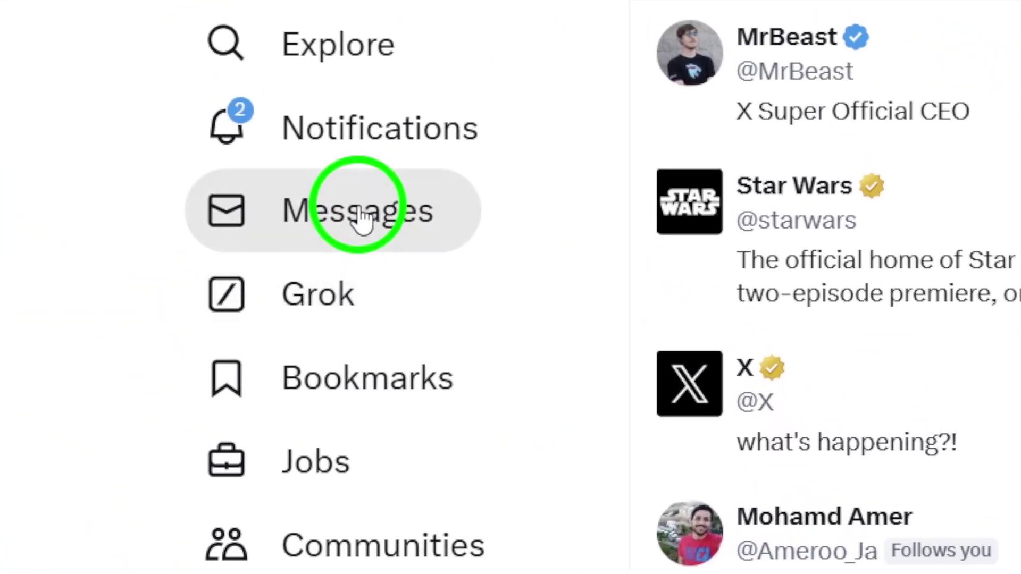
{"action": "left_click", "coordinate": [362, 217]}
Step: Send 'hi' in the conversation with the other account, then leave the chat
{"action": "left_click", "coordinate": [541, 292]}
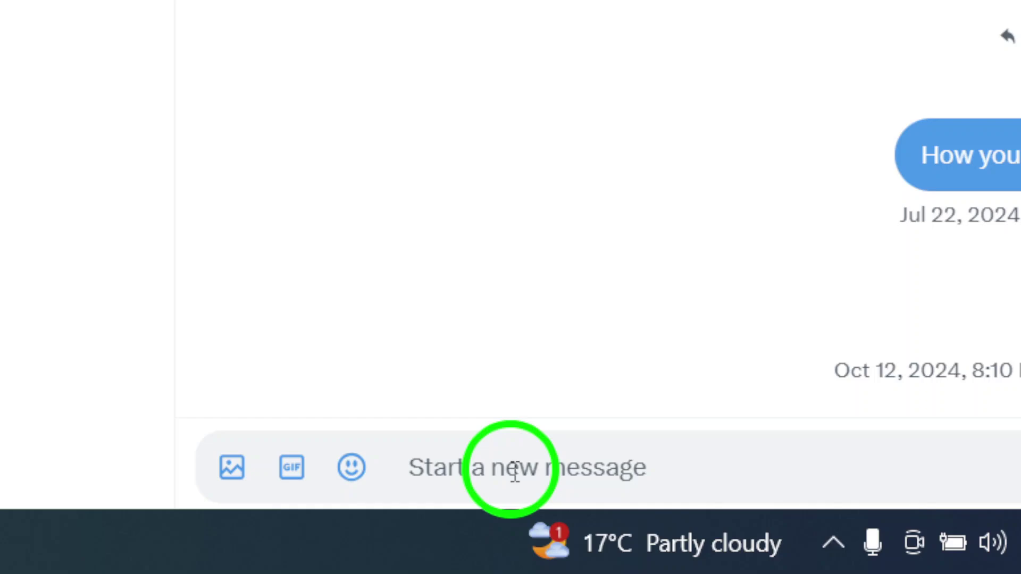
{"action": "type", "text": "hi"}
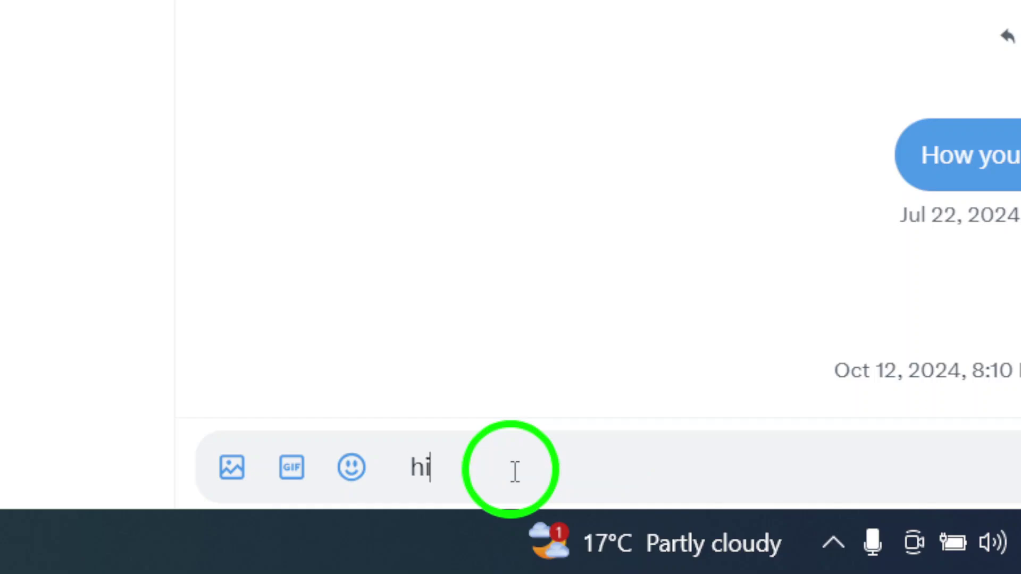
{"action": "key", "text": "Return"}
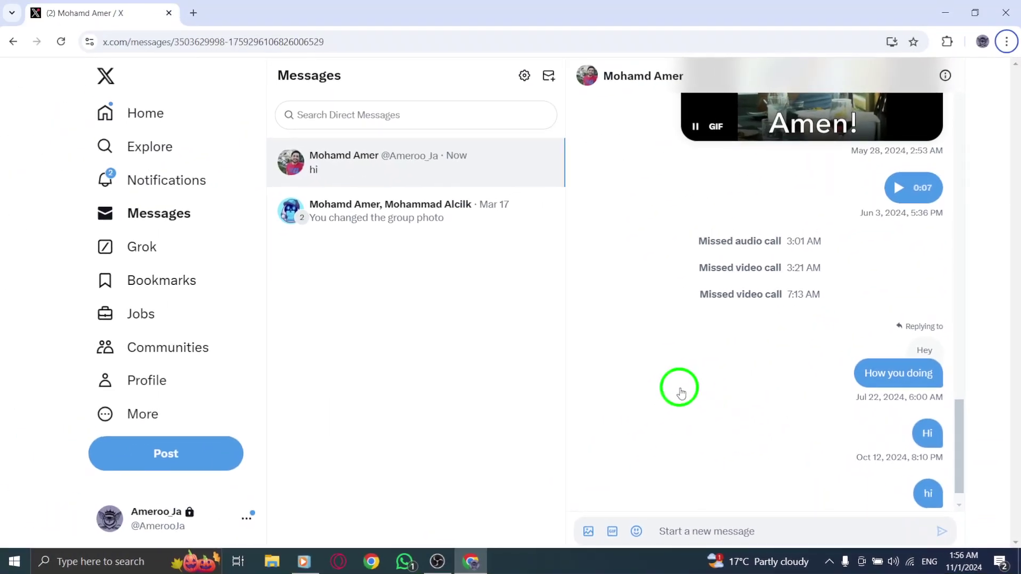
{"action": "key", "text": "alt+Left"}
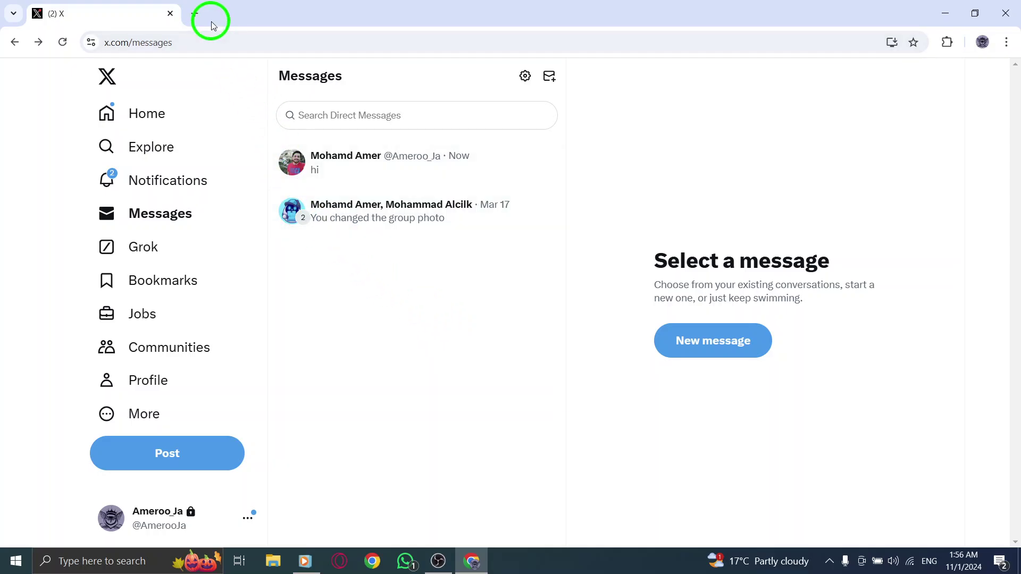
Step: Close the X tab and minimize Chrome to show the desktop
{"action": "left_click", "coordinate": [196, 13]}
{"action": "left_click", "coordinate": [171, 14]}
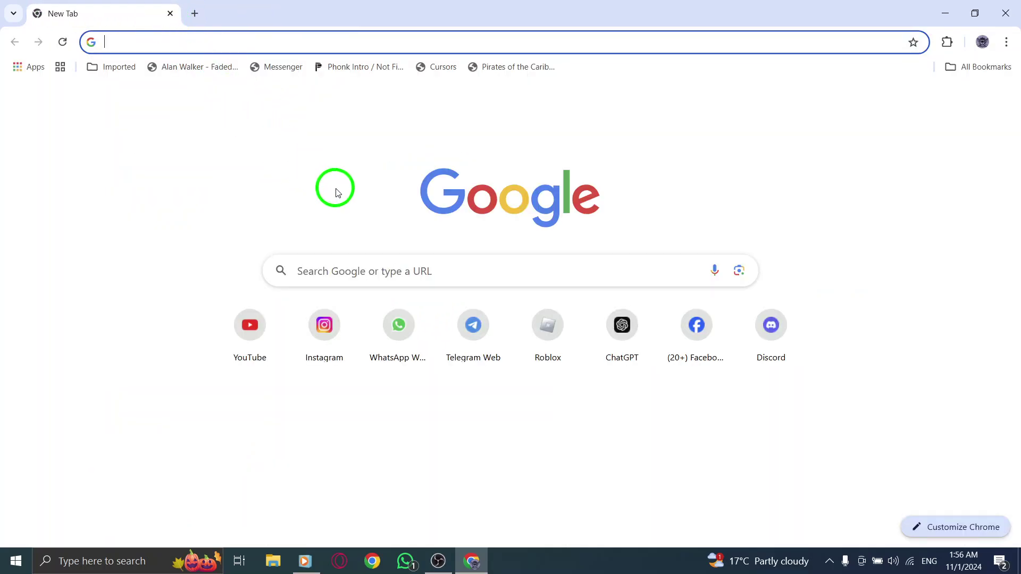
{"action": "left_click", "coordinate": [454, 331]}
{"action": "left_click", "coordinate": [944, 9]}
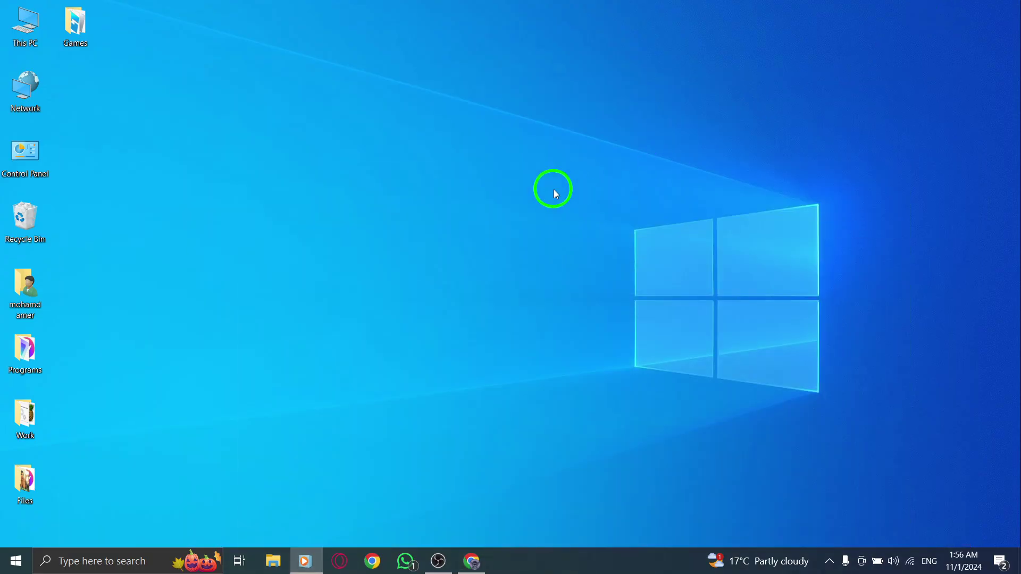